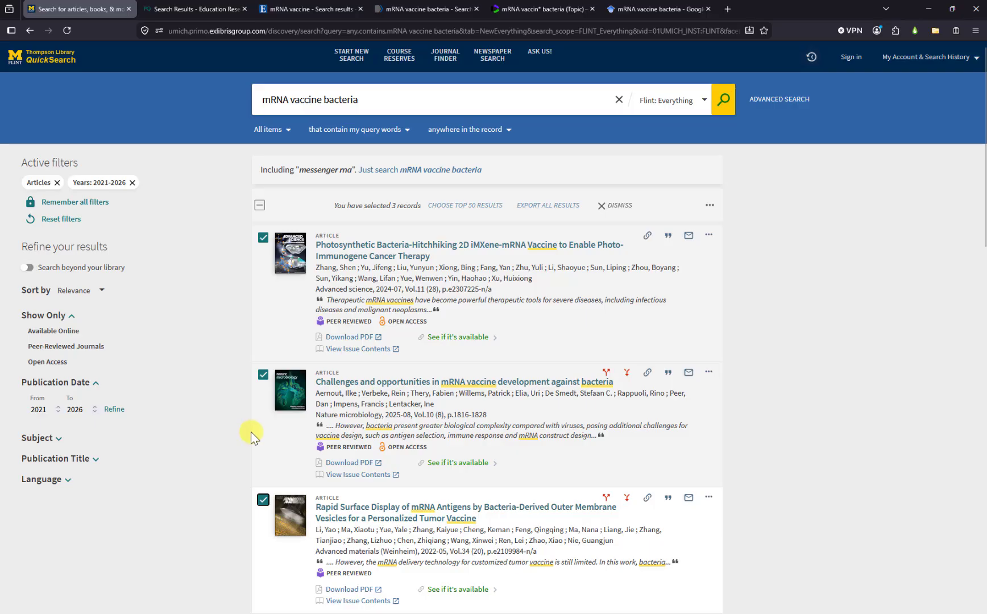
Select all article results on the first page of the "mRNA vaccine bacteria" library search
scroll(251, 433, "down", 1)
scroll(250, 432, "up", 1)
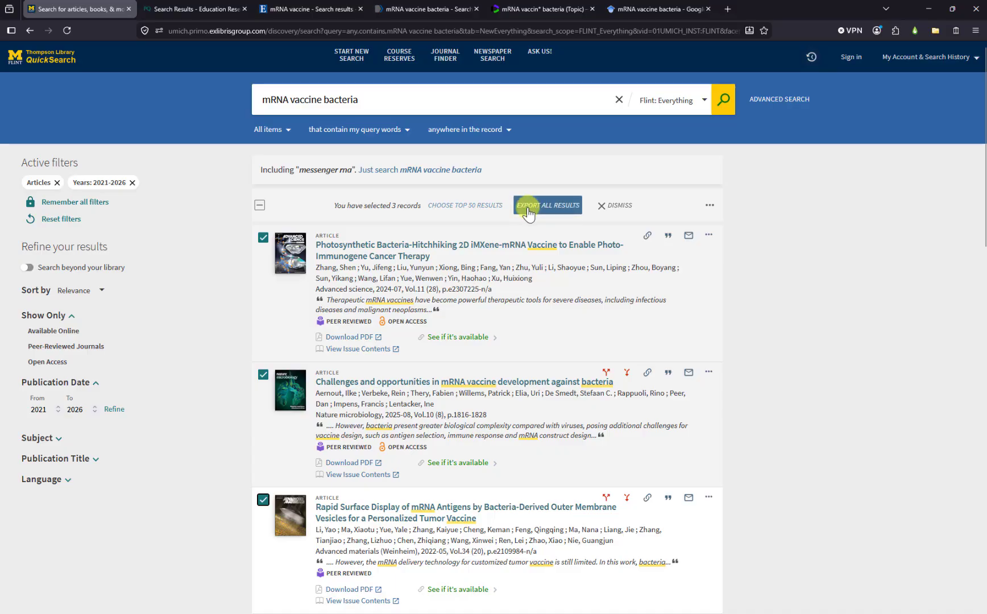
left_click(260, 206)
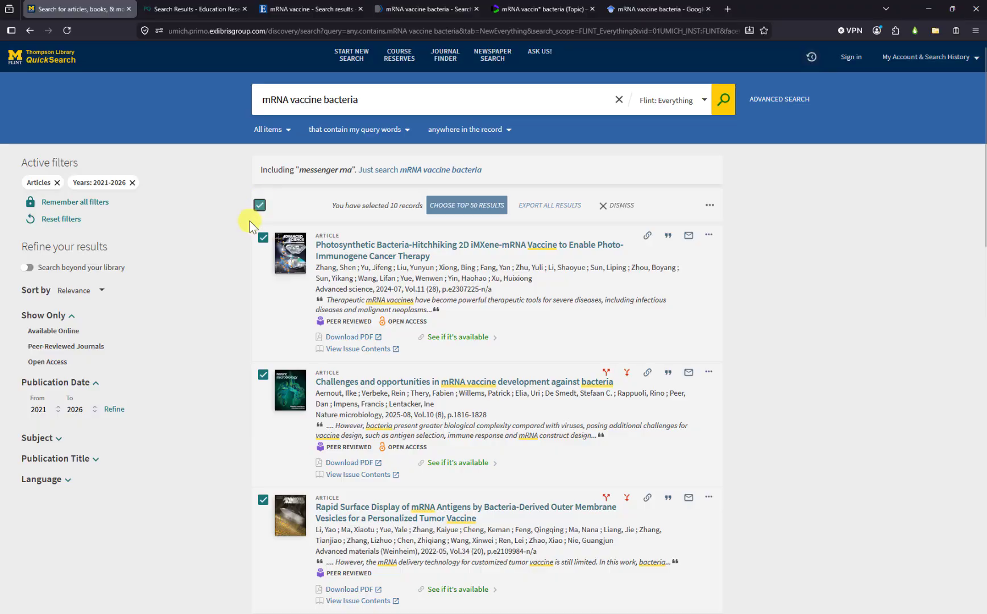
scroll(239, 239, "down", 2)
scroll(239, 239, "down", 15)
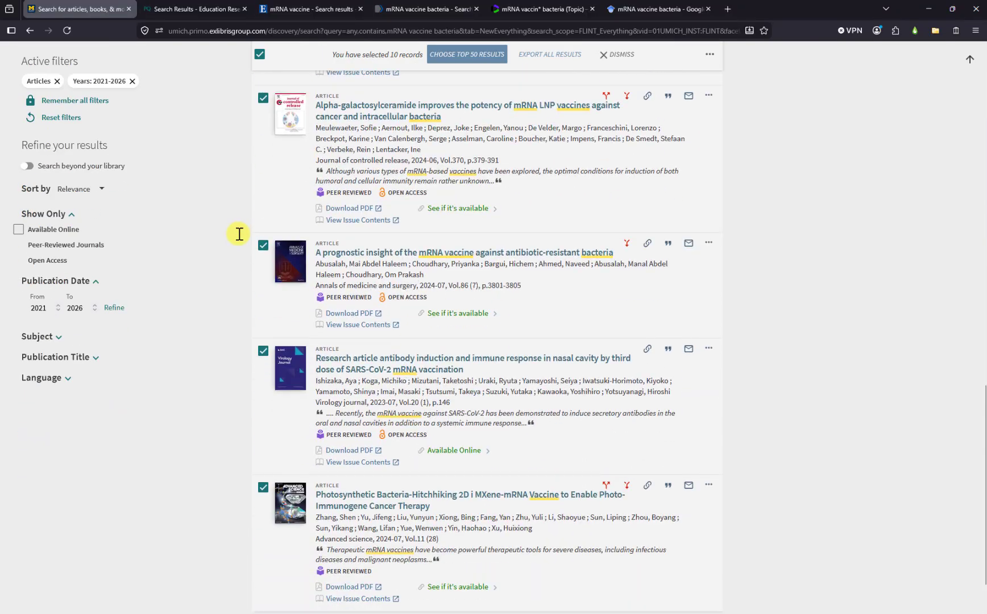
scroll(239, 233, "up", 15)
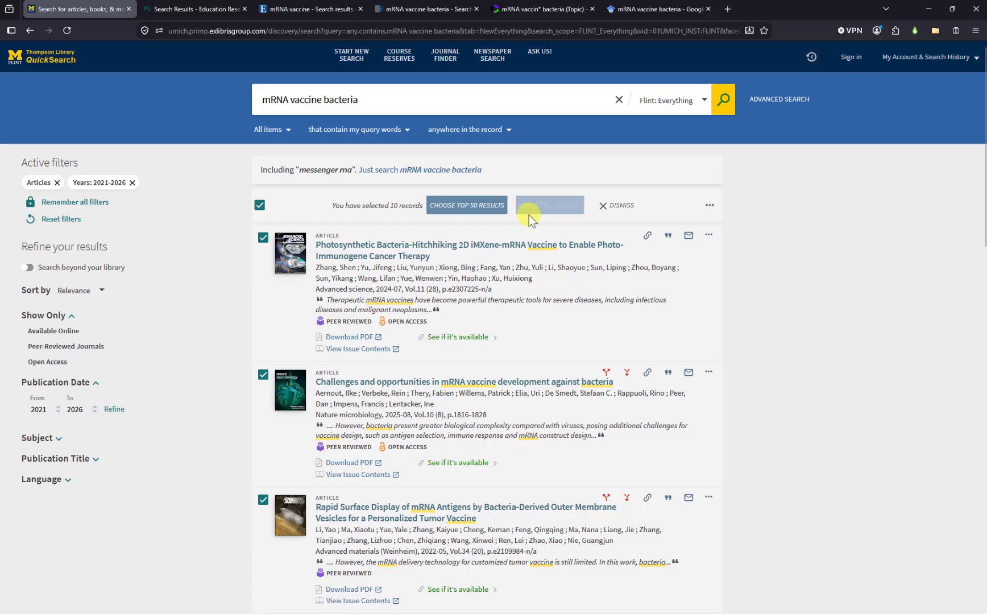
Export the selected records as a RIS file, then close the export options and clear the selection
left_click(709, 206)
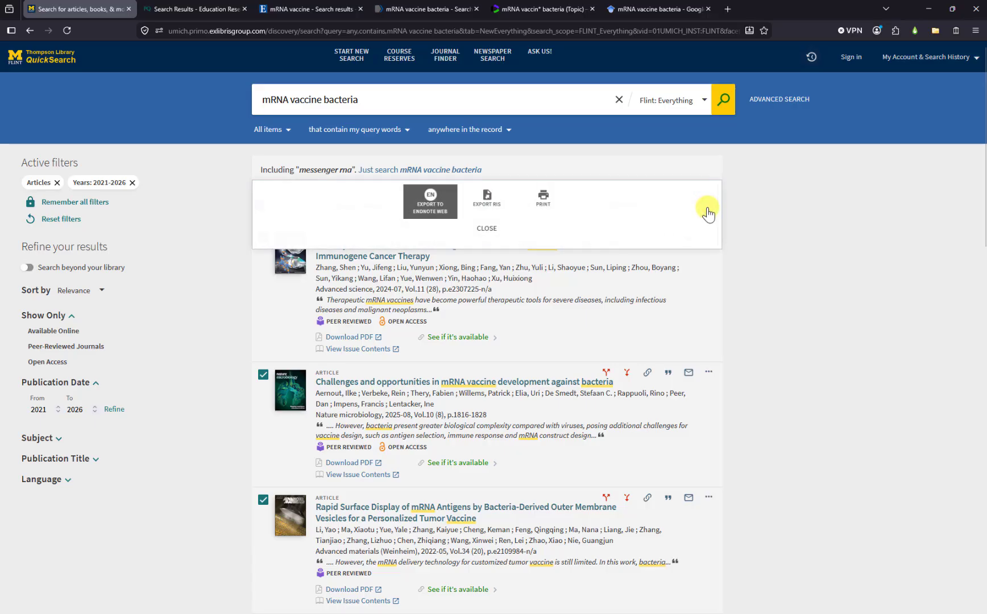
left_click(477, 207)
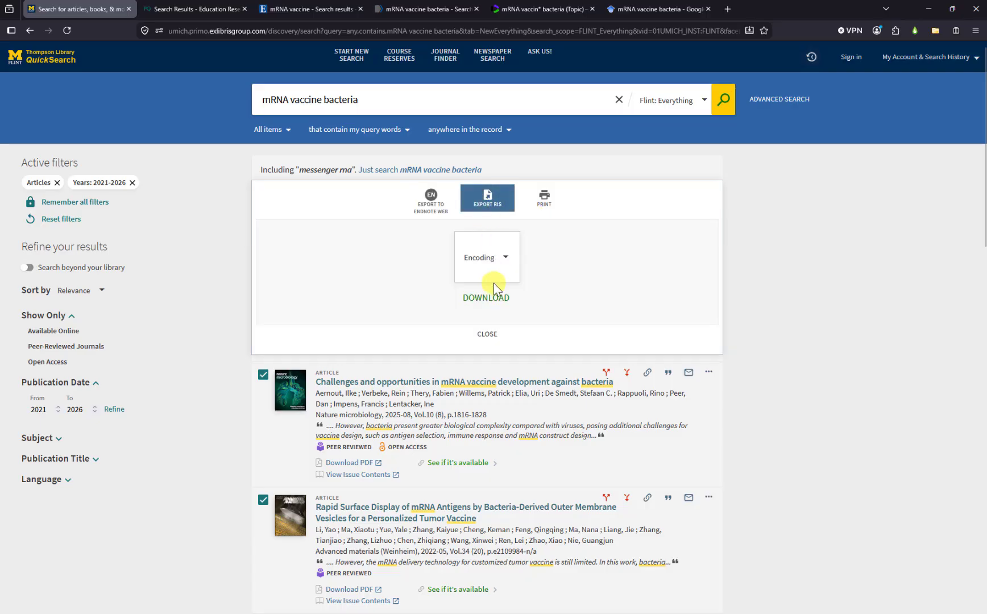
left_click(496, 299)
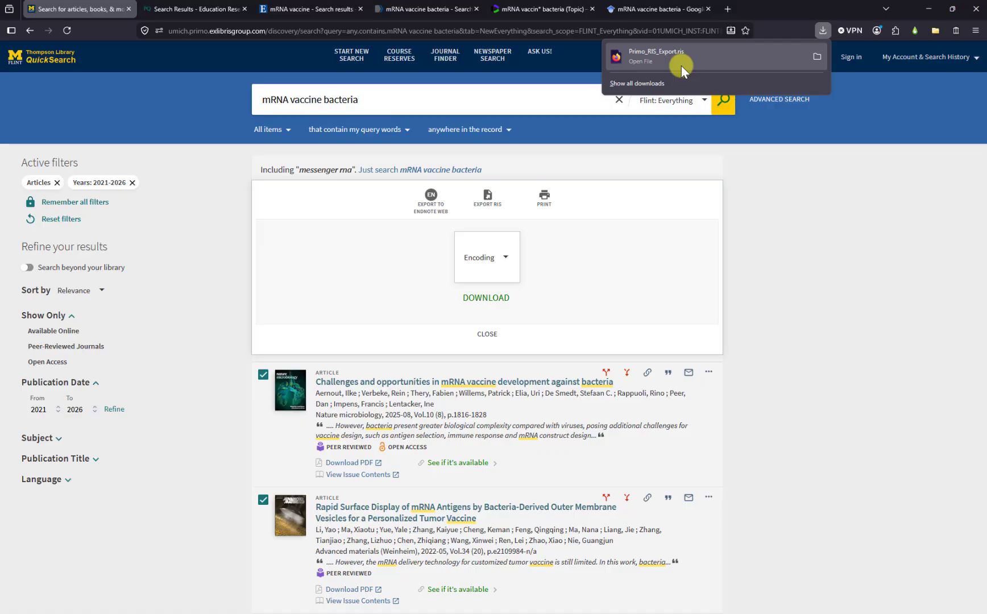
left_click(487, 334)
left_click(487, 231)
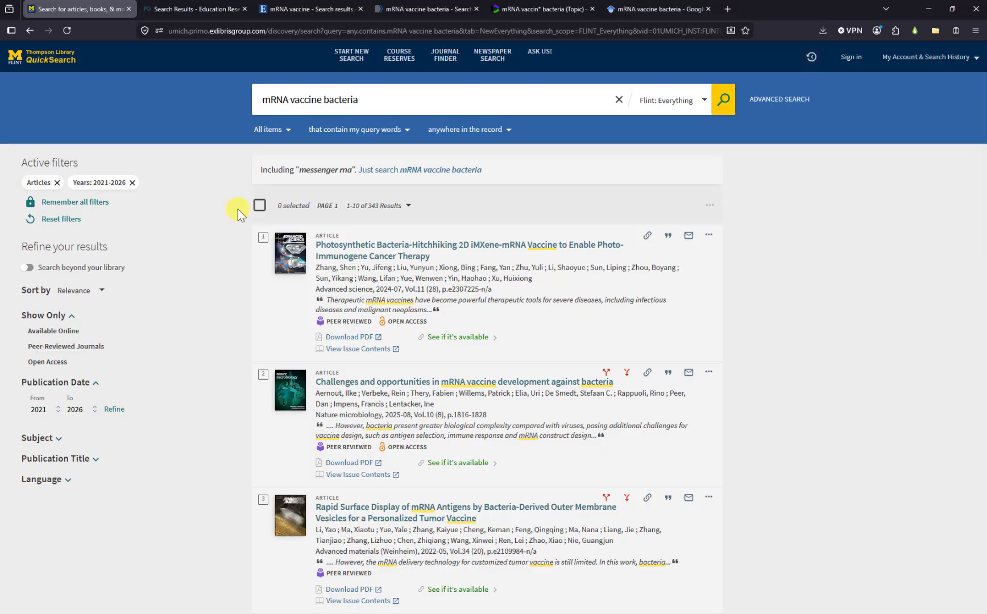
Switch to the ProQuest Education Research Index results and select items 1, 4 and 5
left_click(201, 11)
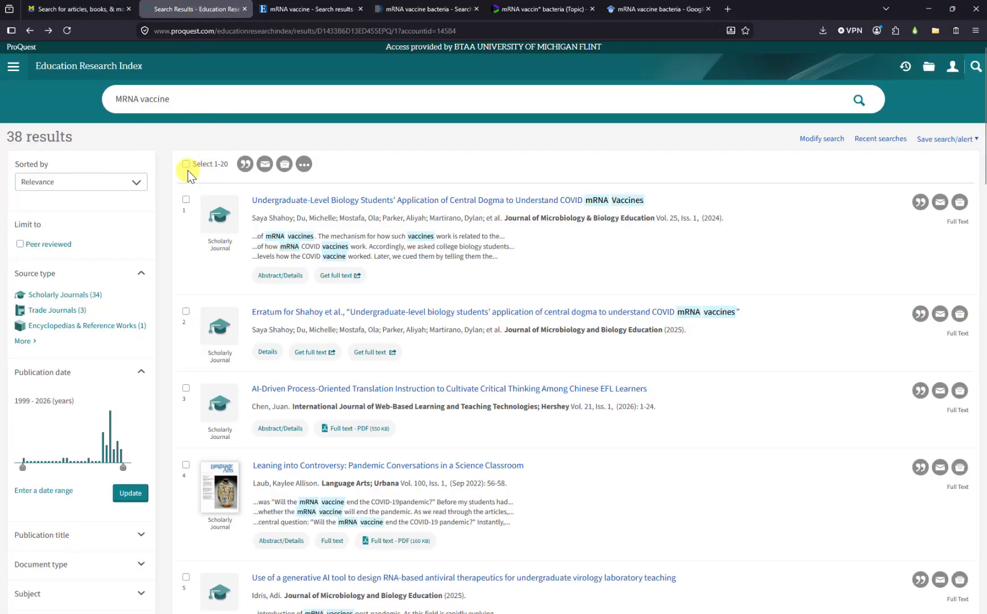
left_click(186, 200)
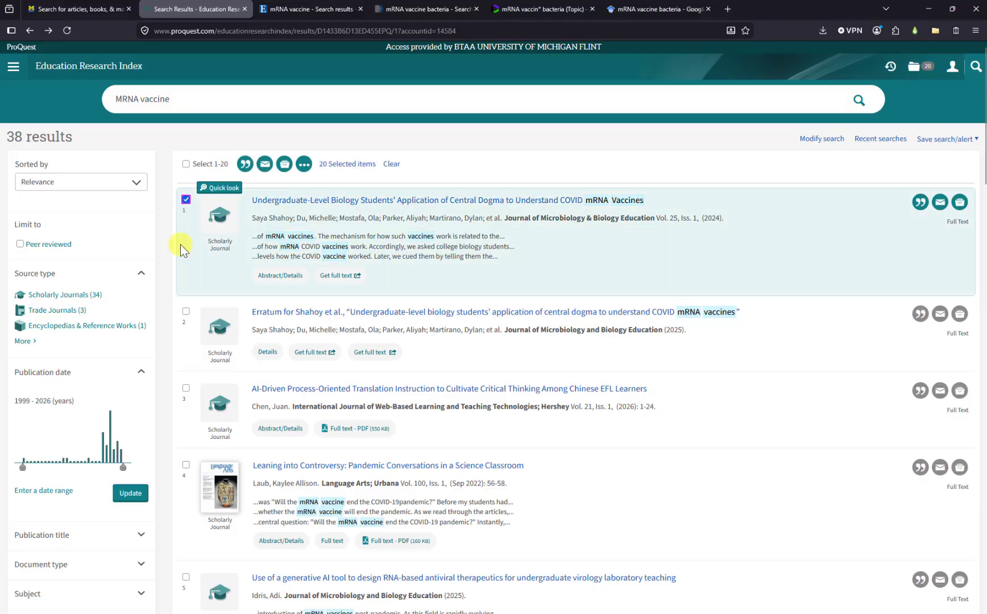
left_click(186, 465)
left_click(186, 577)
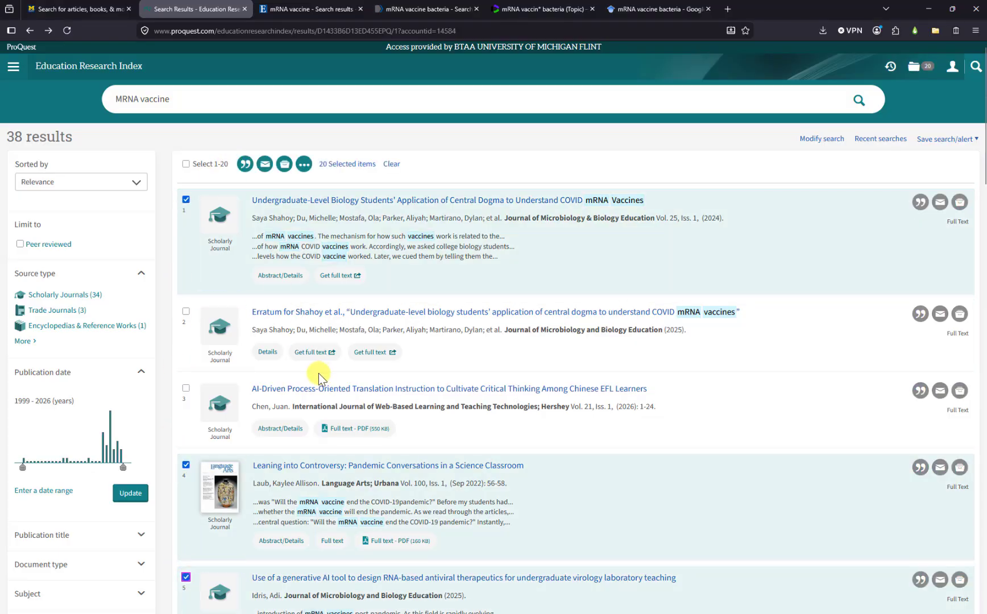
Open the citation and export options for the selected ProQuest items and look through the APA 7th citations
left_click(244, 168)
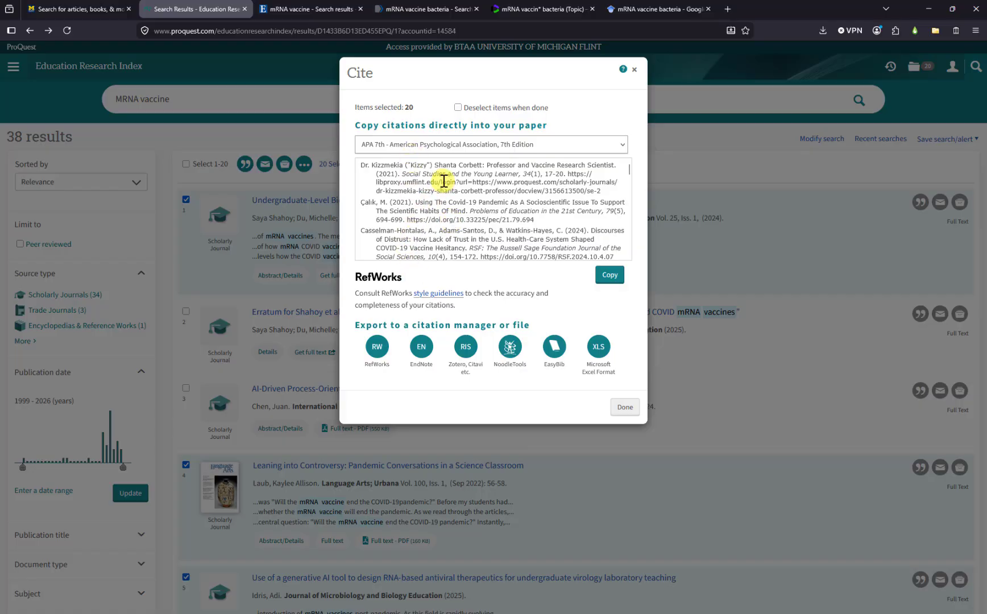
scroll(444, 181, "down", 10)
scroll(443, 181, "up", 10)
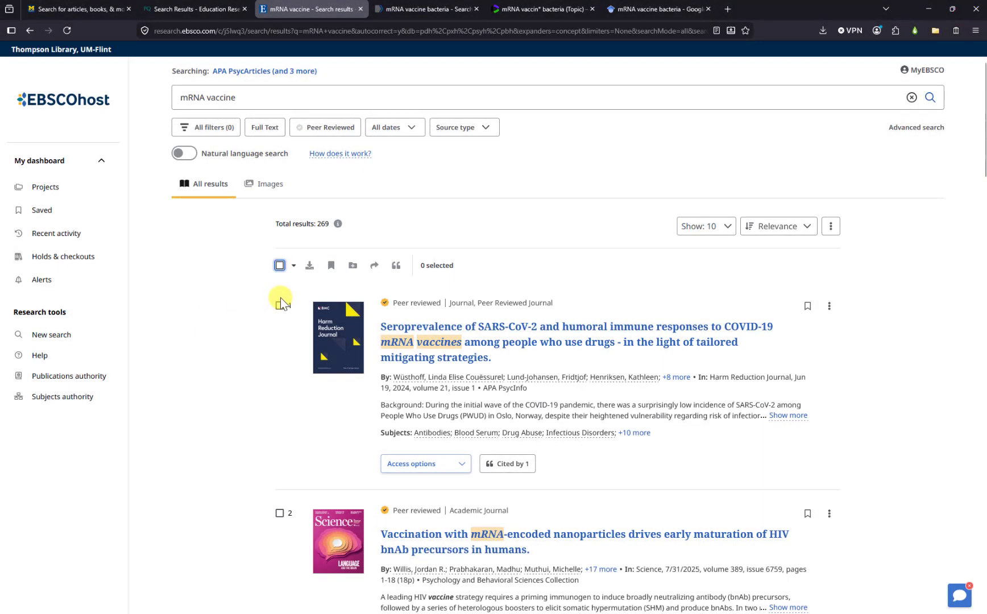
Select the first three results of the EBSCOhost "mRNA vaccine" search
left_click(279, 304)
left_click(280, 513)
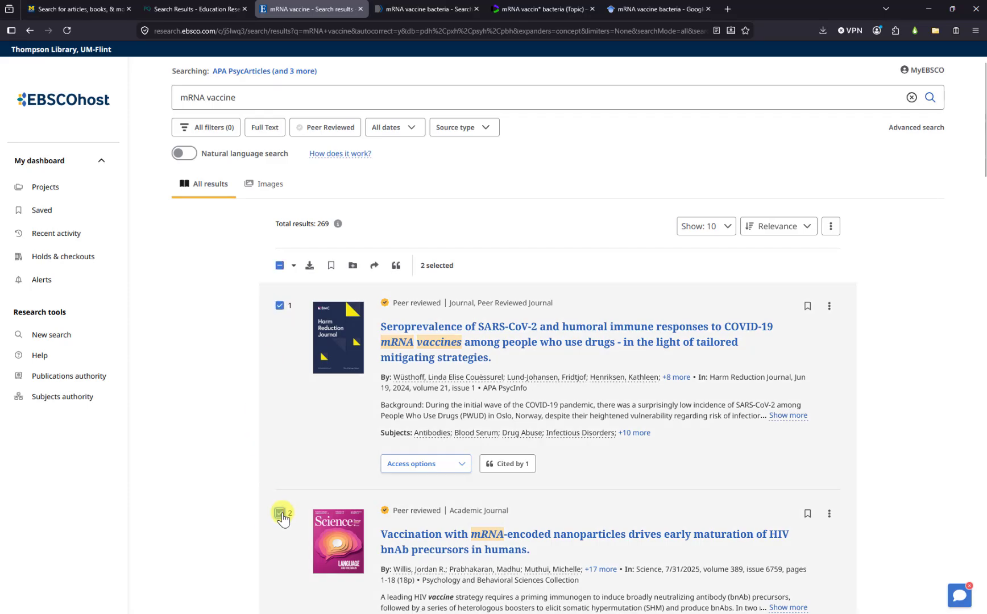
scroll(281, 515, "down", 3)
left_click(282, 508)
scroll(281, 503, "up", 3)
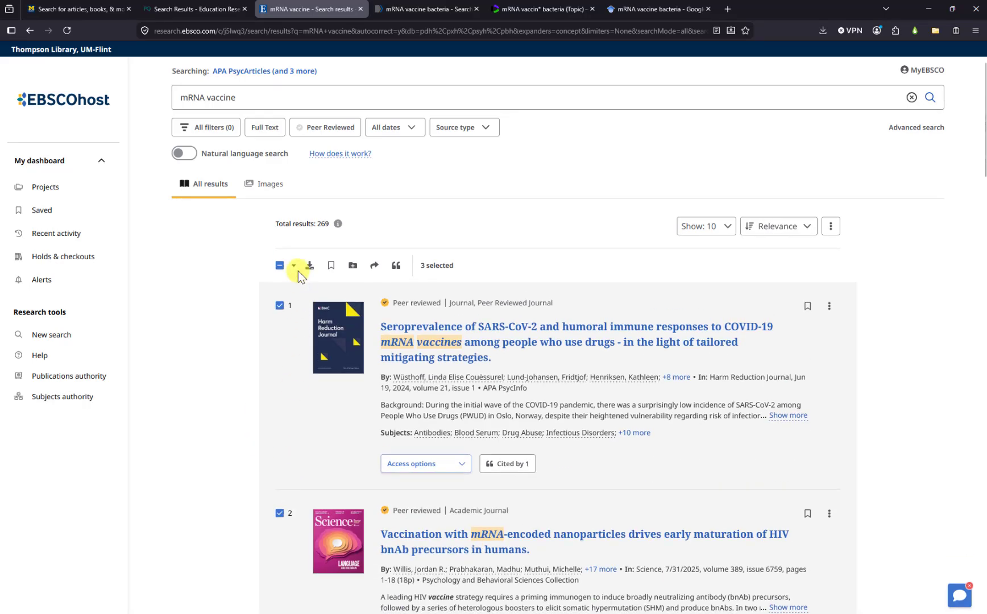
Select all EBSCOhost results on the page and try the bulk results export, dismissing the sign-in request
left_click(279, 266)
left_click(293, 268)
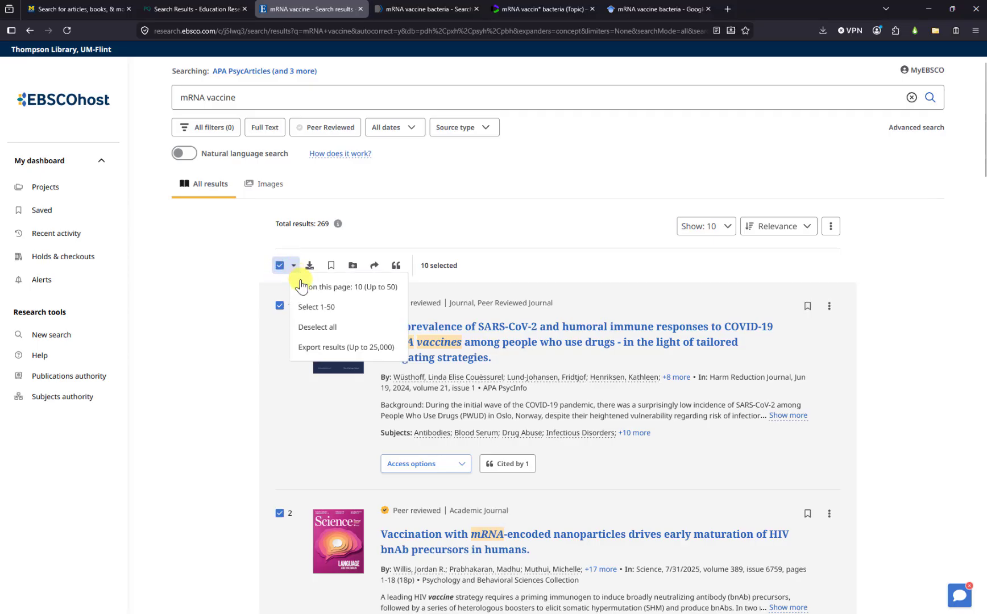
left_click(330, 355)
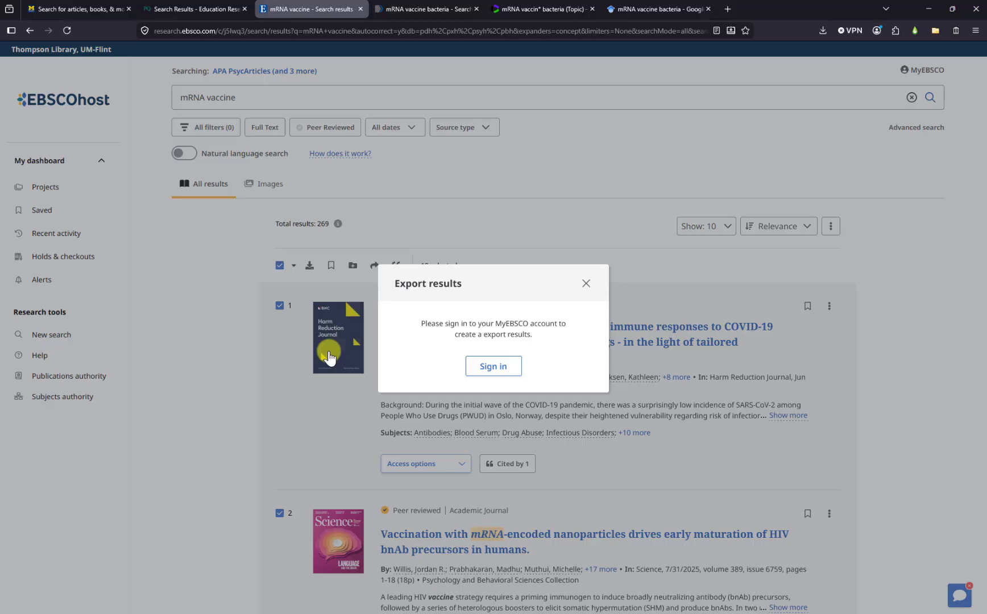
left_click(580, 276)
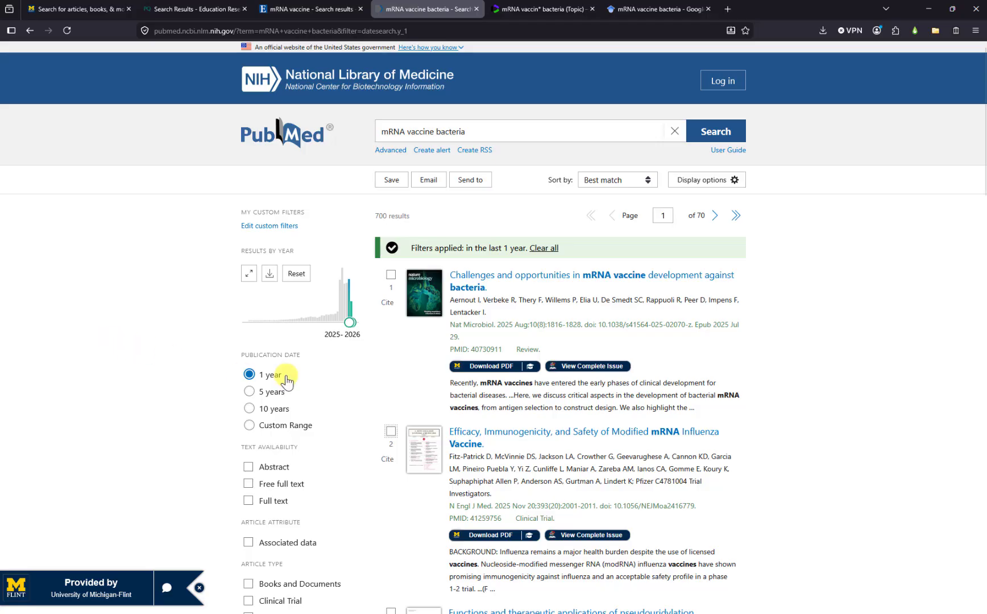
Select the first three results of the PubMed "mRNA vaccine bacteria" search
left_click(391, 277)
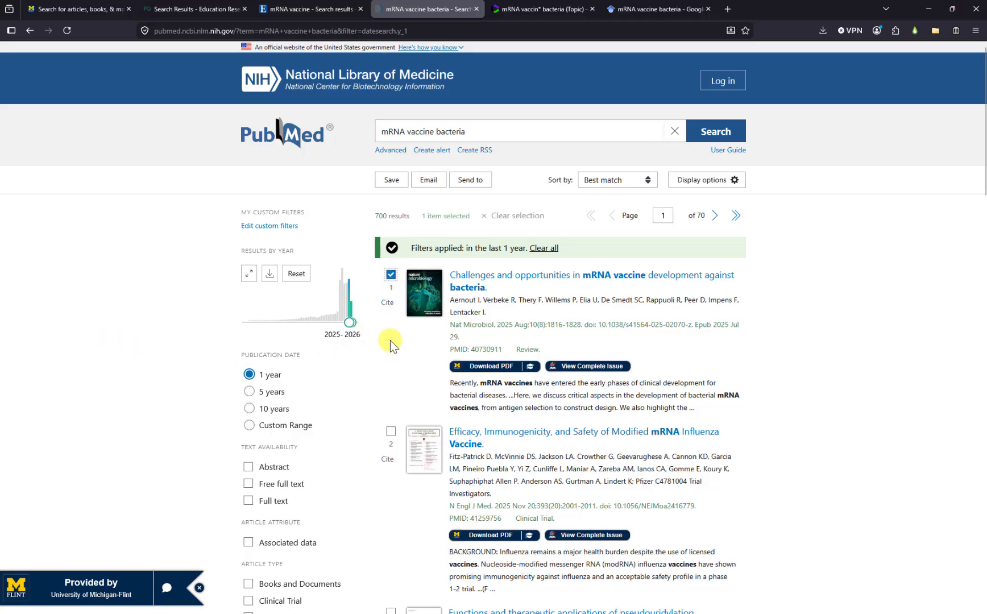
left_click(391, 431)
scroll(391, 444, "down", 3)
left_click(391, 455)
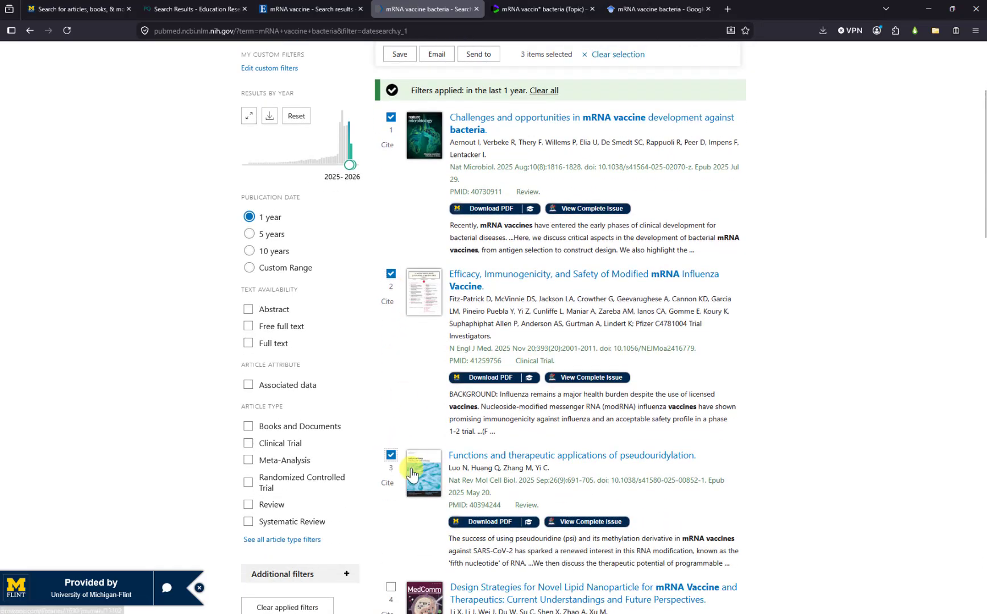
scroll(404, 458, "up", 3)
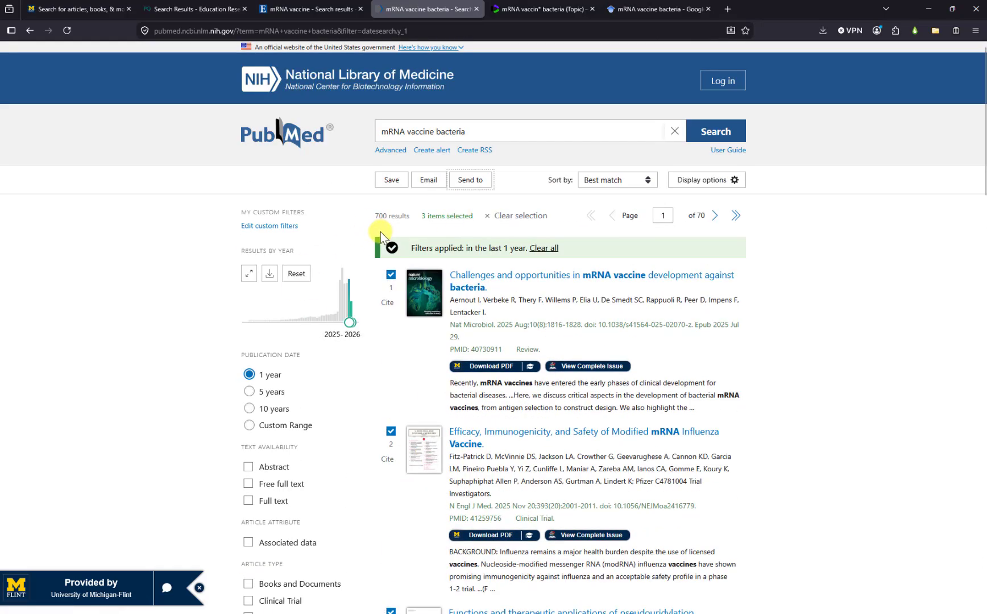
Send the three selected PubMed records to a citation manager by creating a file limited to the selection
left_click(467, 183)
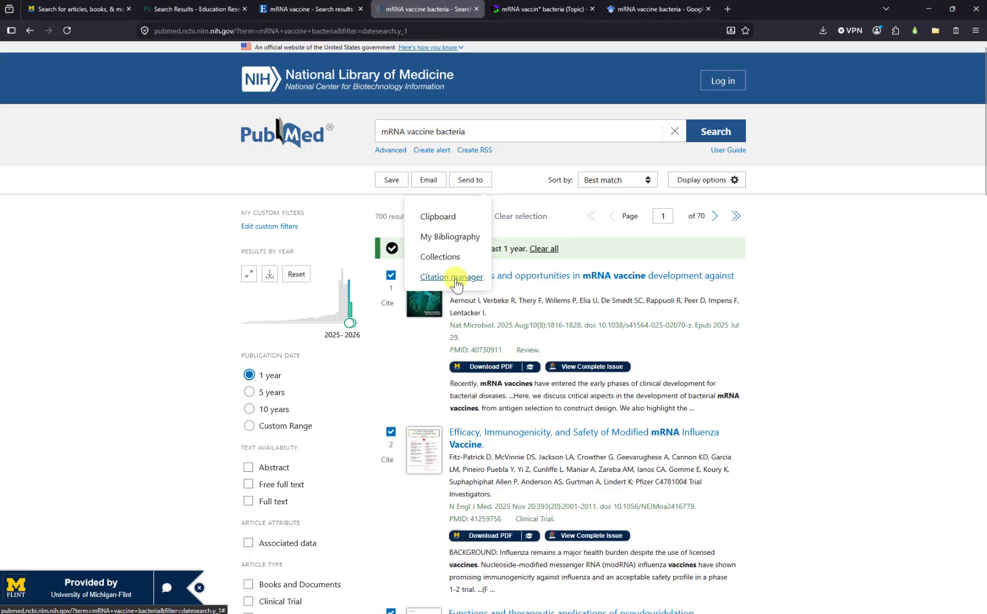
left_click(455, 277)
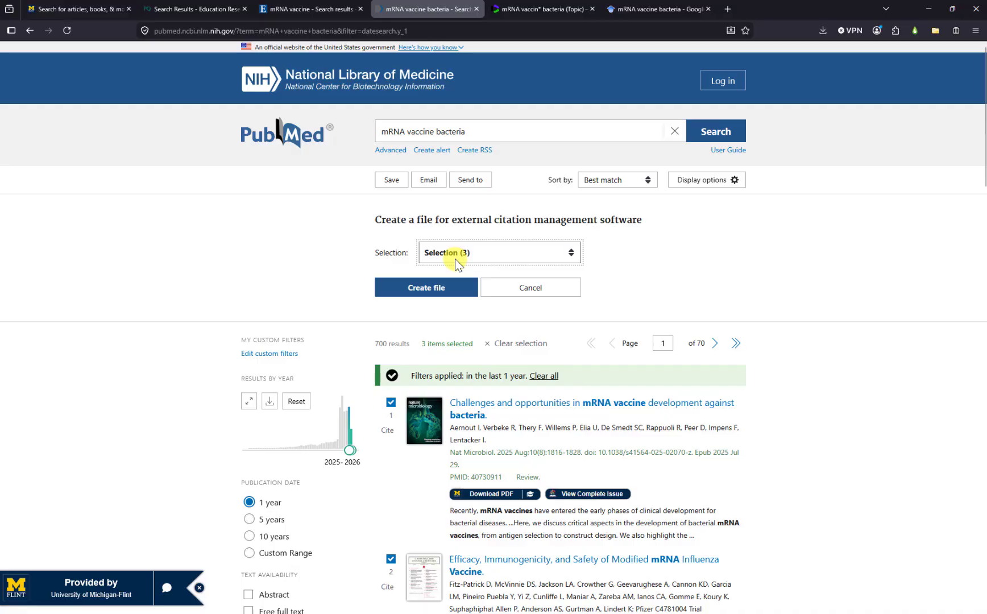
left_click(459, 257)
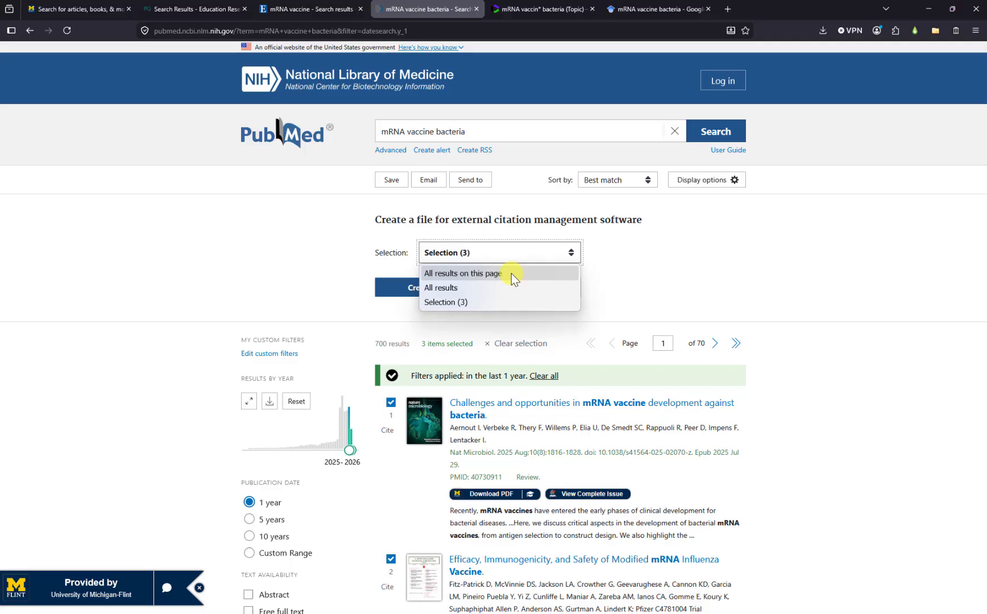
left_click(473, 301)
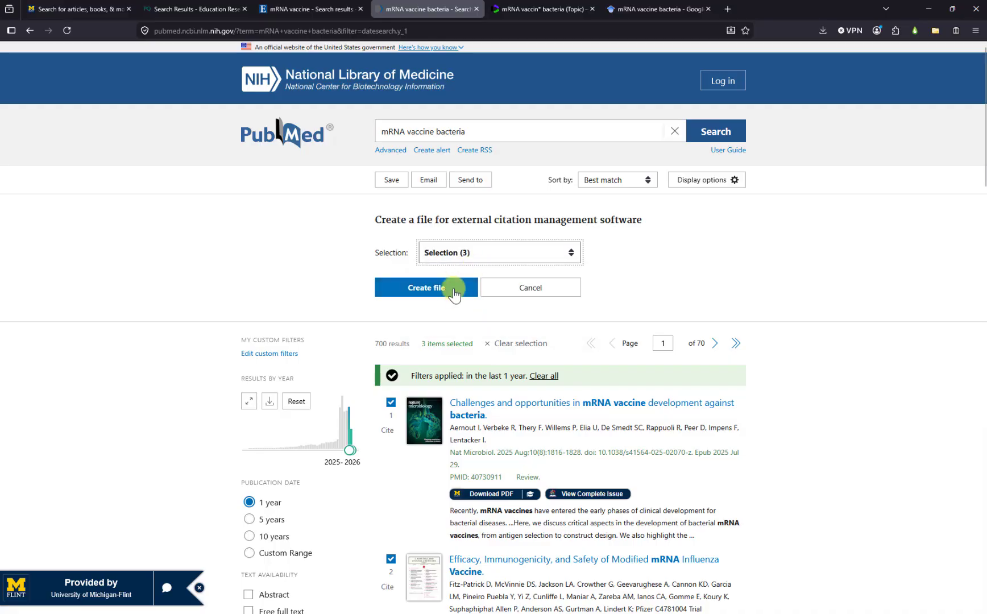
left_click(454, 291)
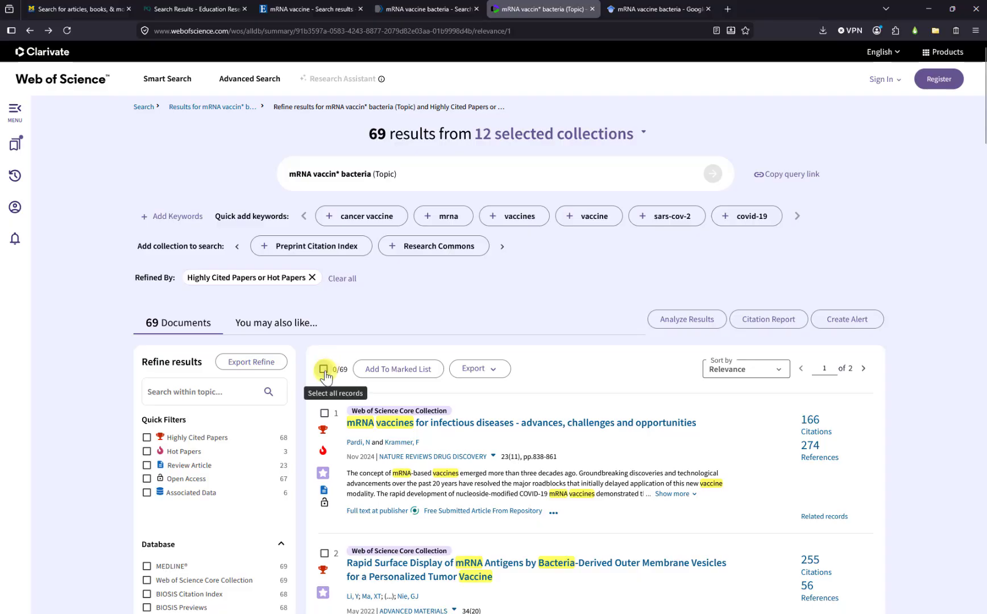
Select all records on the first page of the Web of Science results and open the export format choices
scroll(325, 376, "down", 3)
left_click(325, 256)
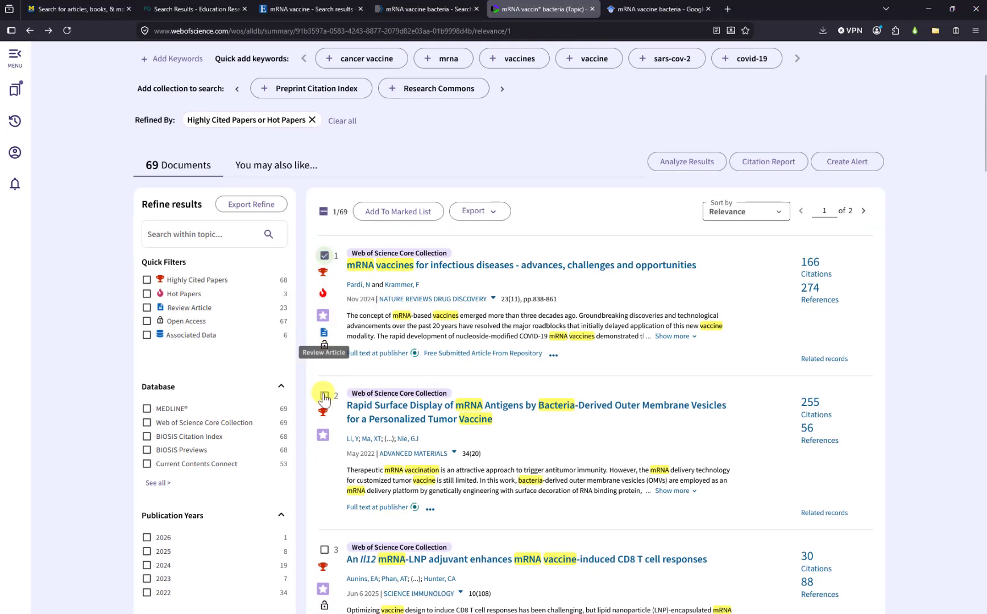
left_click(324, 212)
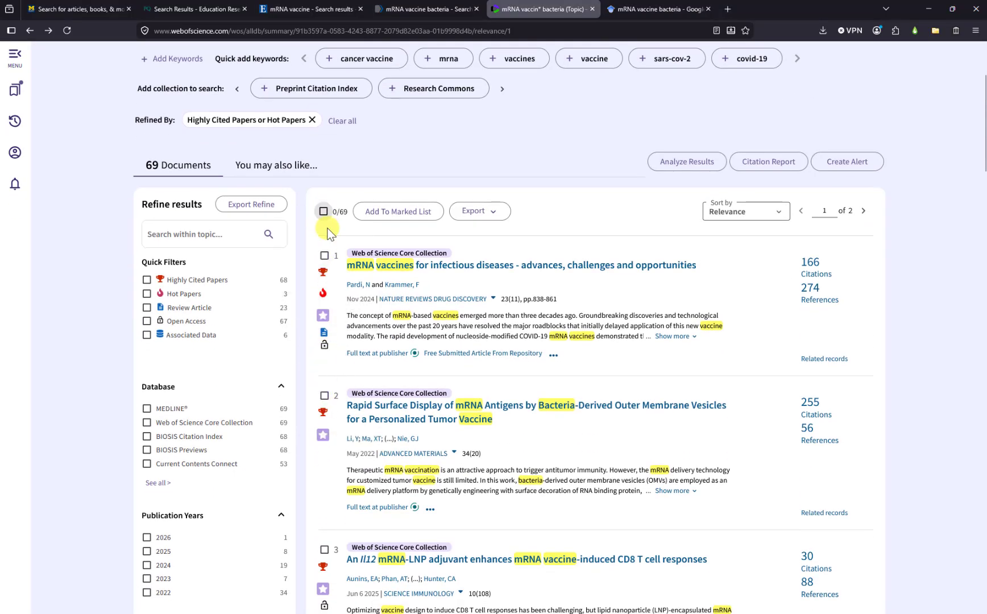
left_click(324, 213)
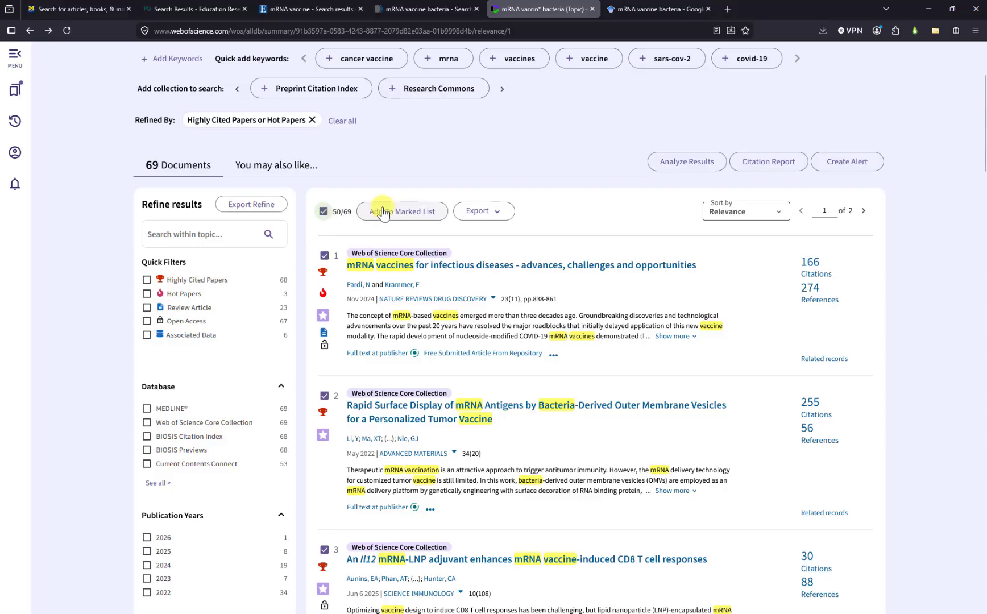
left_click(495, 215)
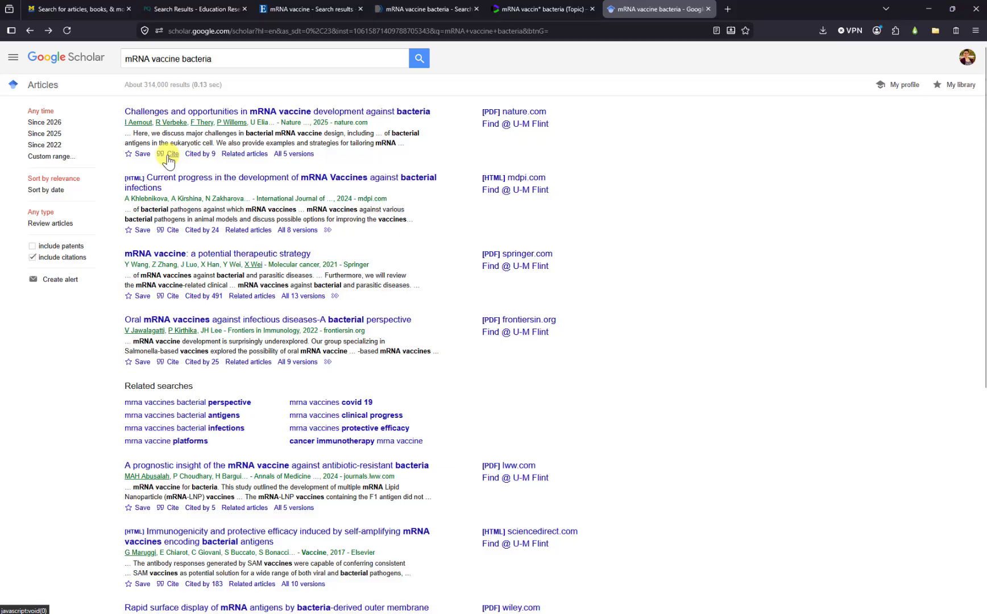
Export the first Google Scholar result's citation in RefMan format and accept importing it into Zotero
left_click(169, 156)
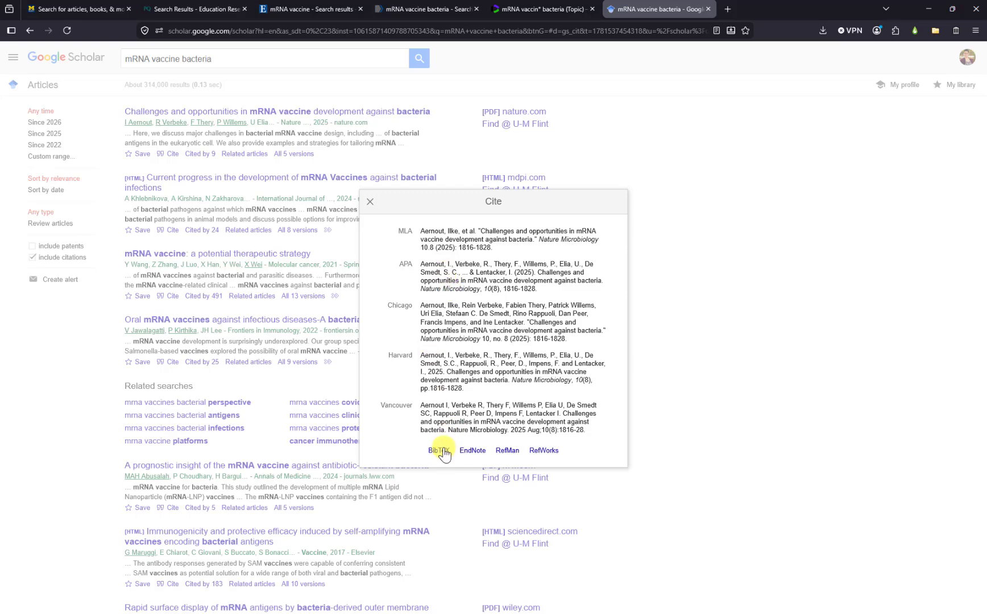
left_click(507, 453)
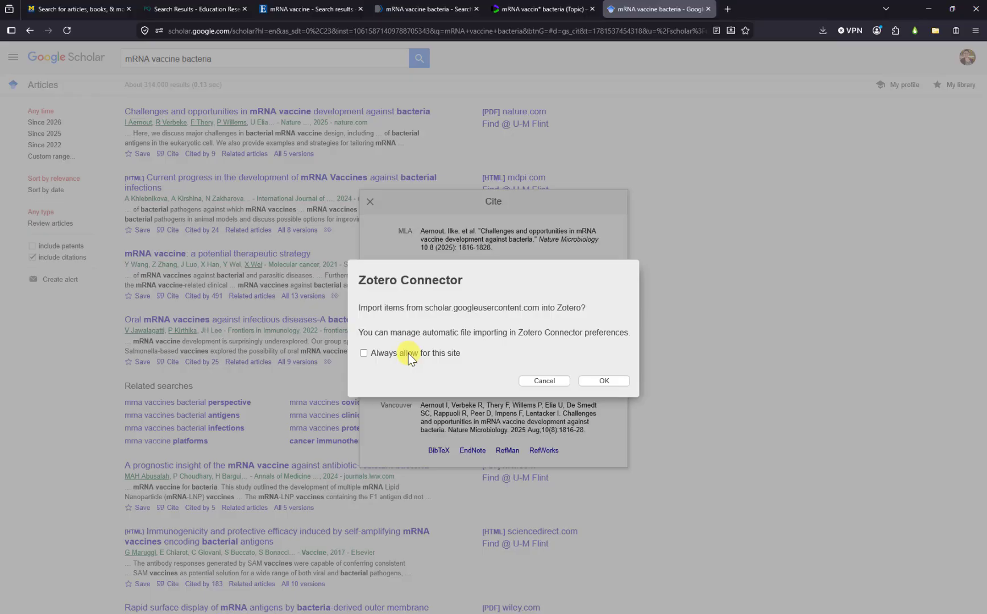
left_click(604, 381)
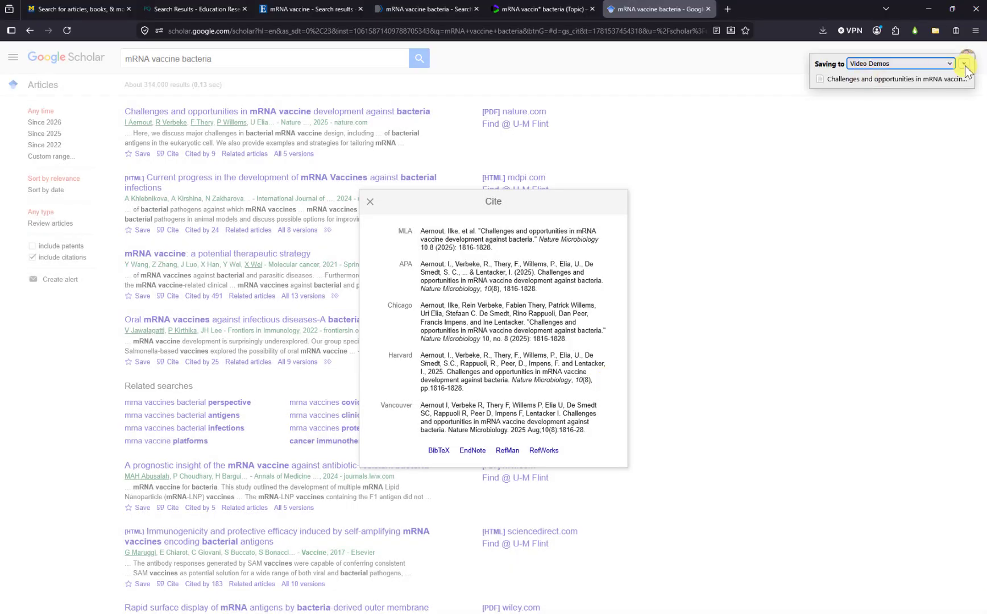
Export the same Google Scholar citation as a RIS file, declining the Zotero import
left_click(474, 450)
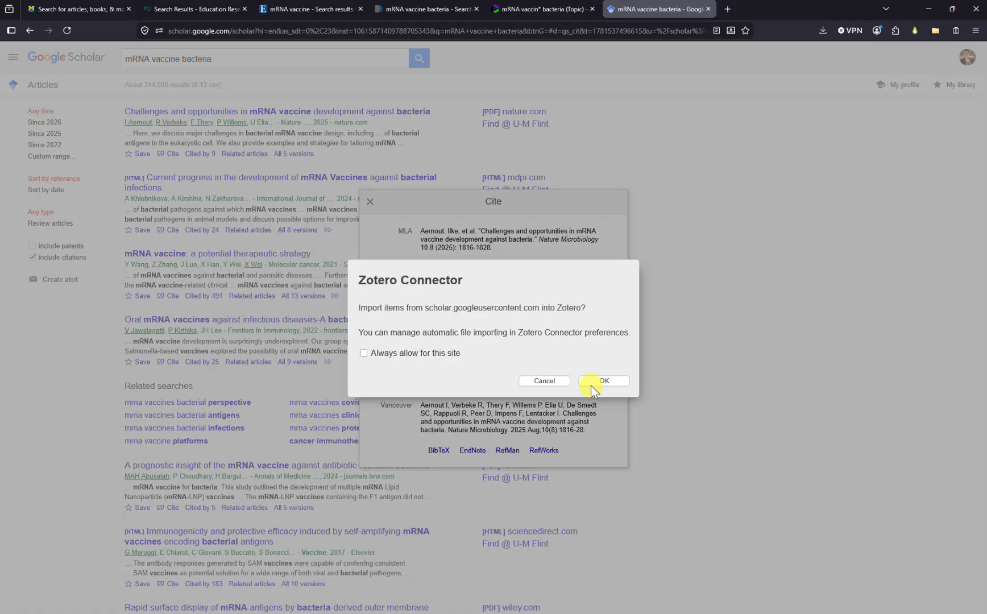
left_click(544, 381)
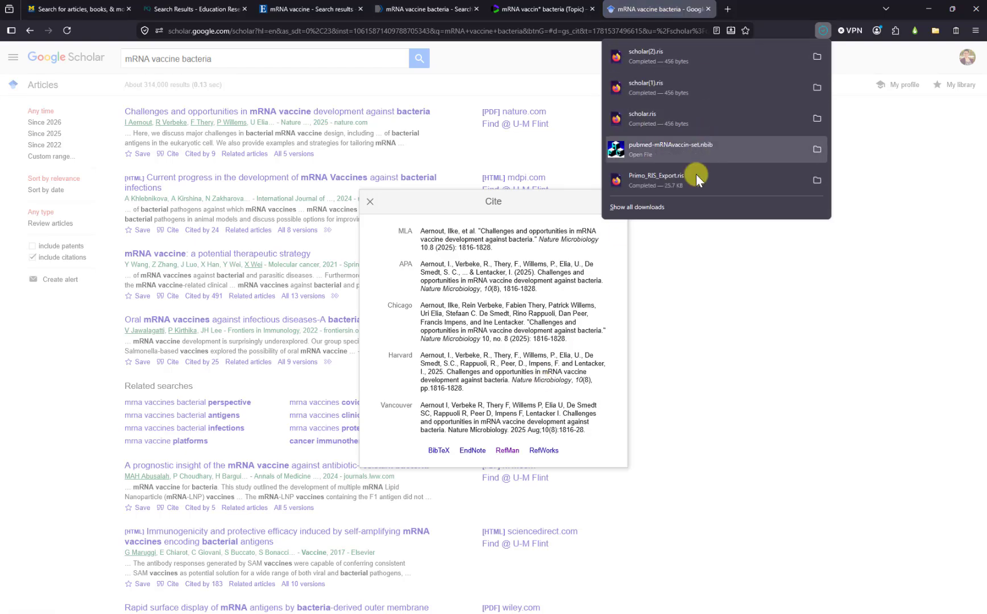
Close the citation window and save the first two Google Scholar results to My library under the Zotero Demo label
left_click(371, 203)
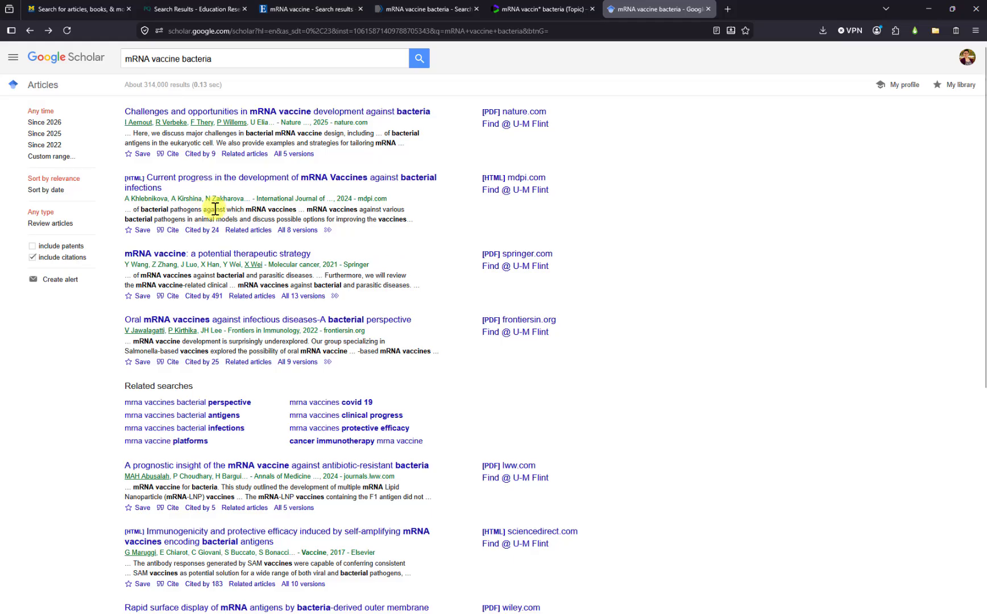
left_click(139, 154)
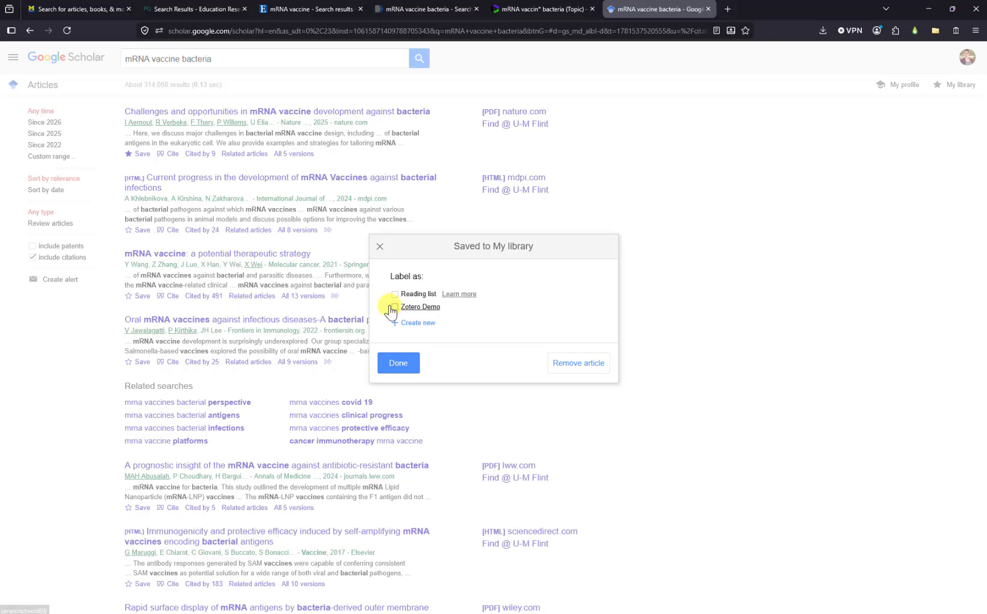
left_click(400, 363)
left_click(138, 230)
left_click(399, 362)
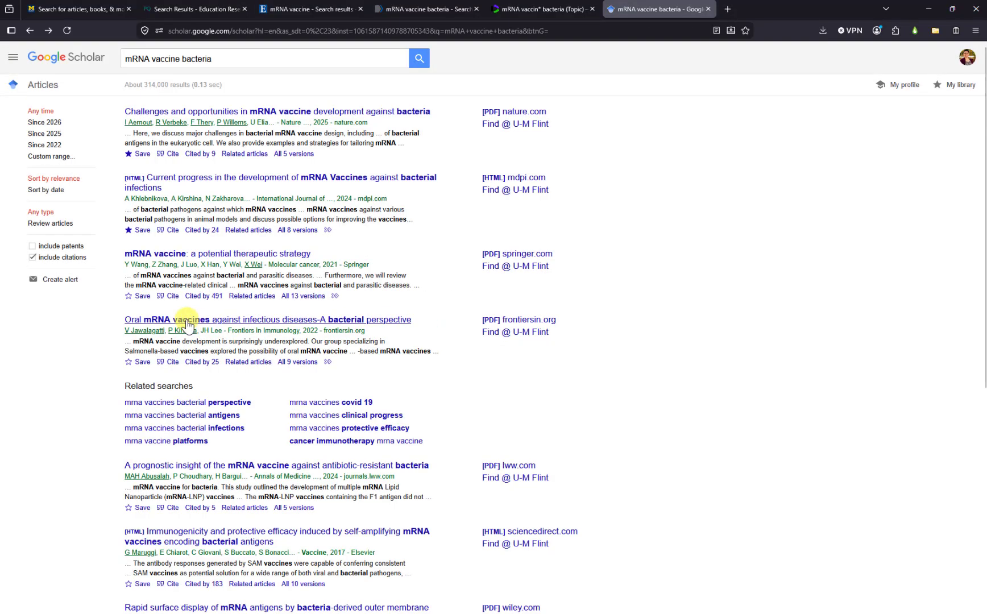
Save the third and fourth Google Scholar results to My library with the Zotero Demo label
left_click(130, 301)
left_click(406, 307)
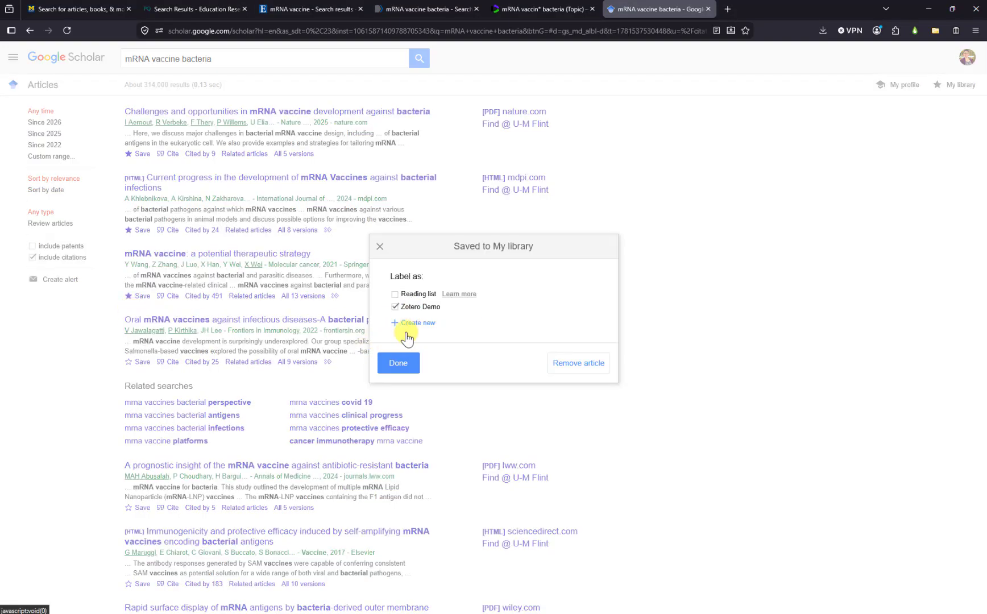
left_click(389, 367)
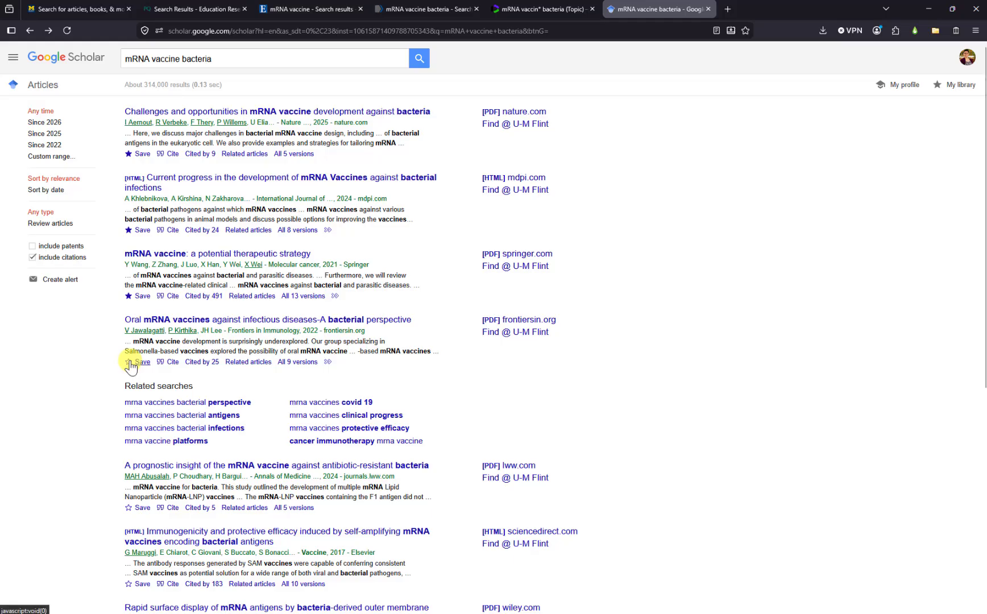
left_click(130, 362)
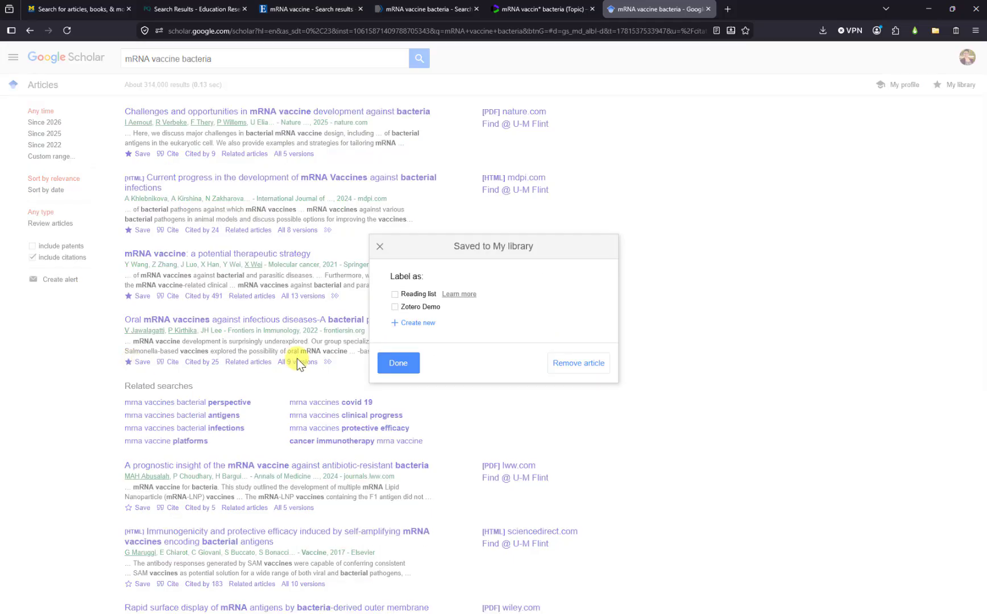
left_click(409, 307)
left_click(398, 363)
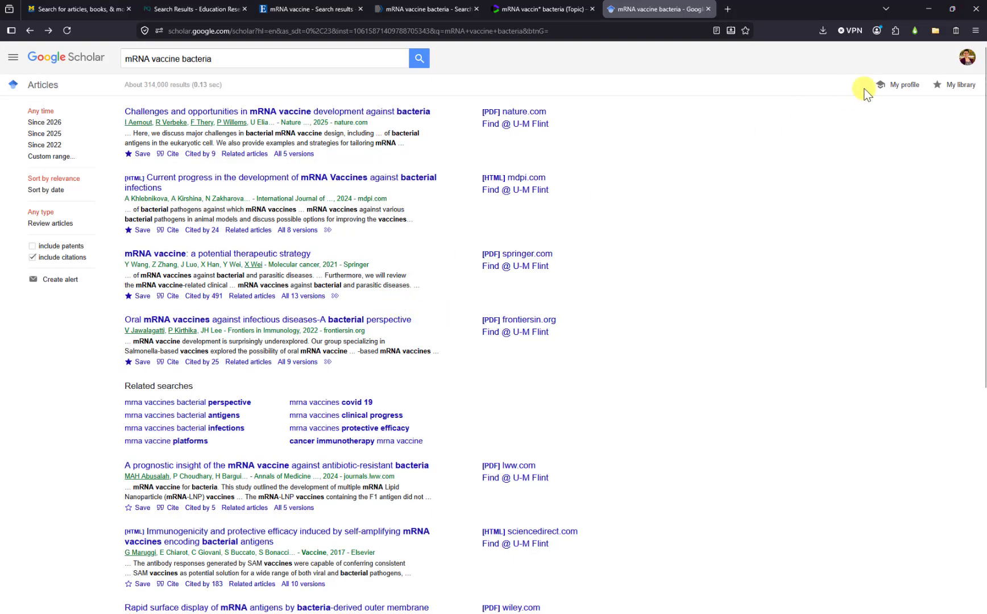
Go to the Google Scholar saved library and export all its articles in RefMan format
left_click(967, 85)
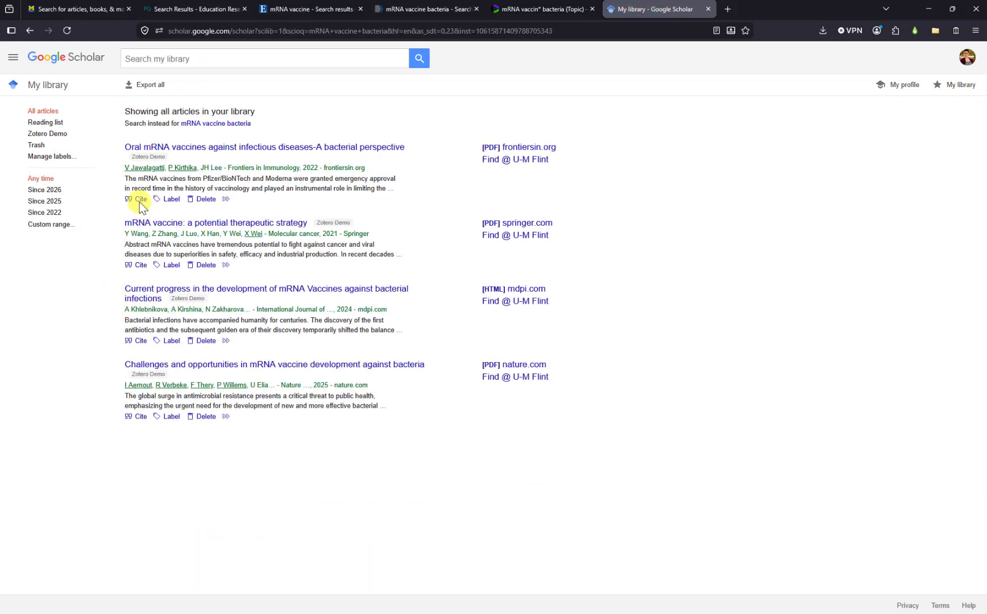
left_click(146, 88)
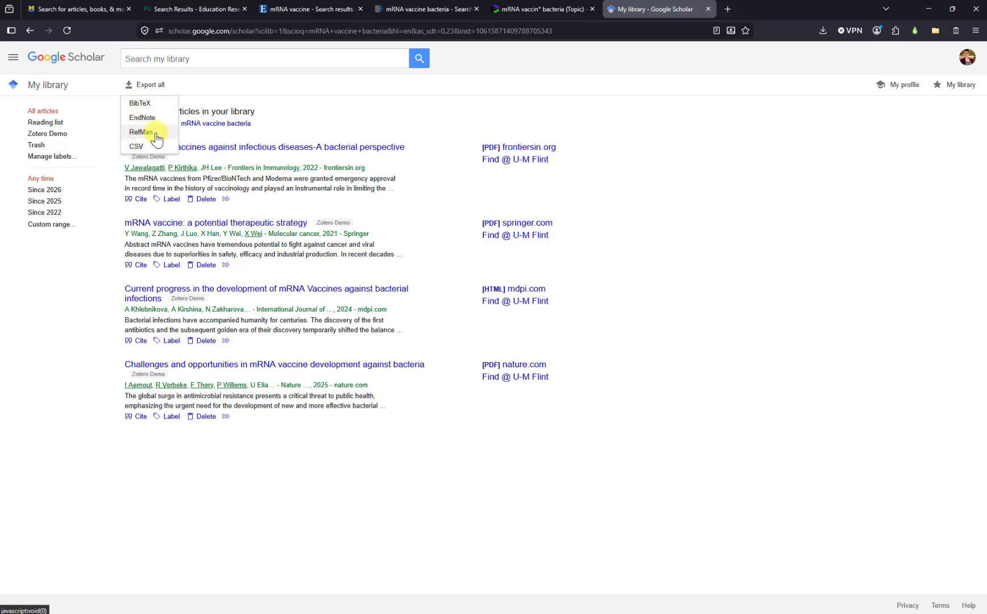
left_click(142, 132)
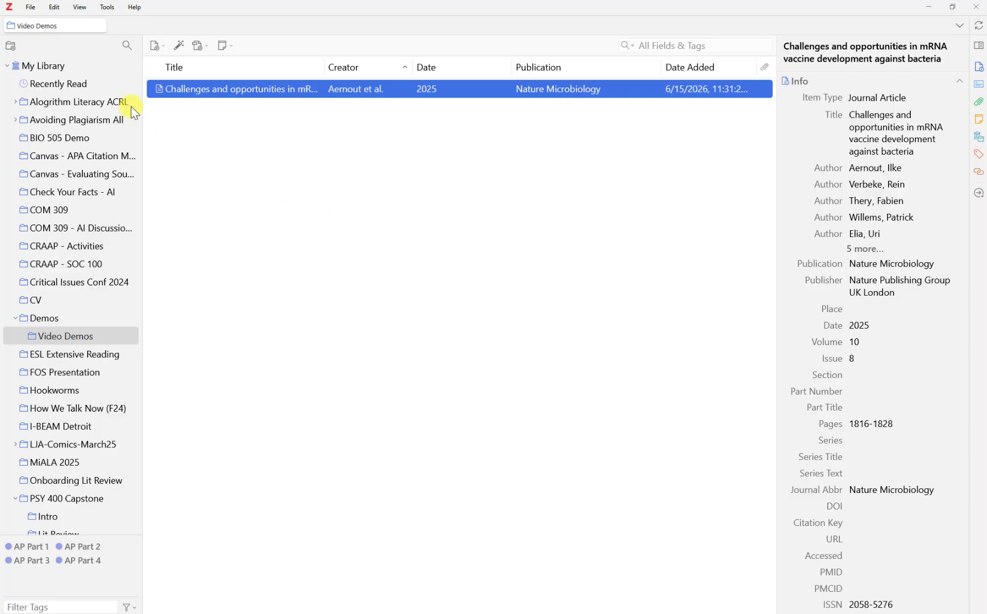
Switch to Zotero and set up a file import of Primo_RIS_Export.ris from Downloads, without placing the items into a new collection
left_click(31, 8)
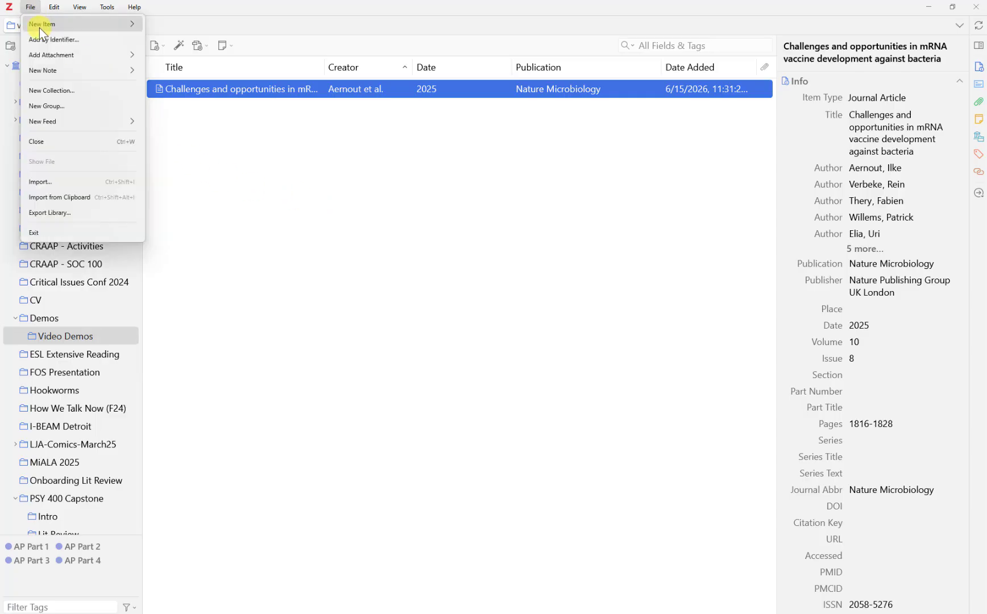
left_click(71, 183)
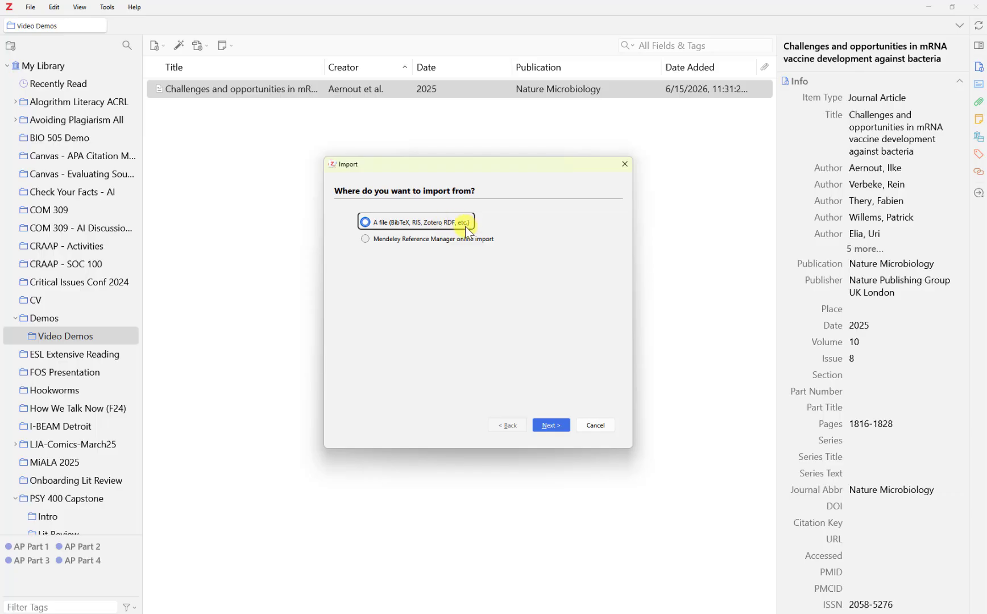
left_click(552, 425)
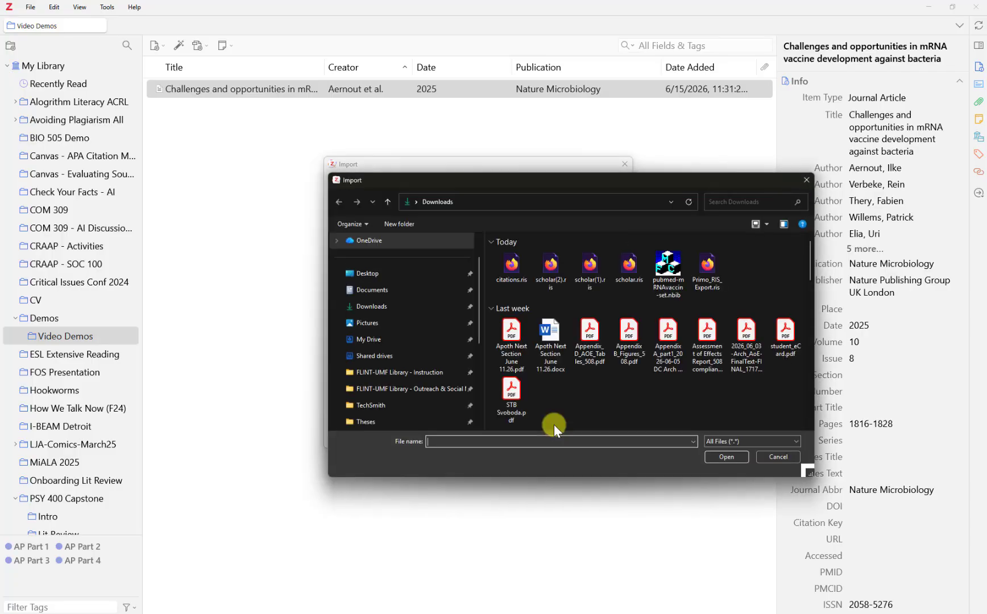
left_click(670, 274)
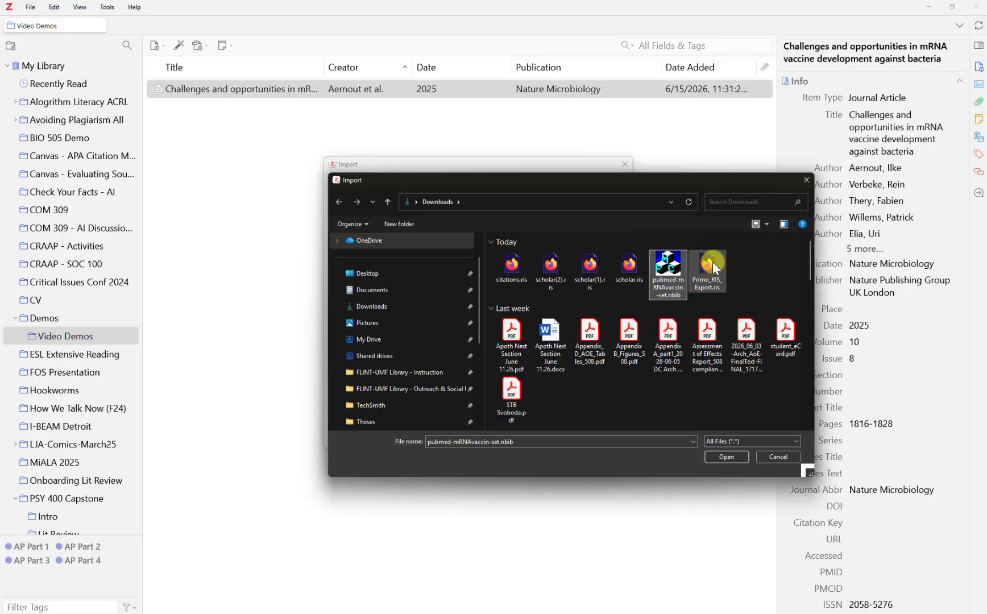
left_click(705, 264)
left_click(684, 267)
left_click(708, 261)
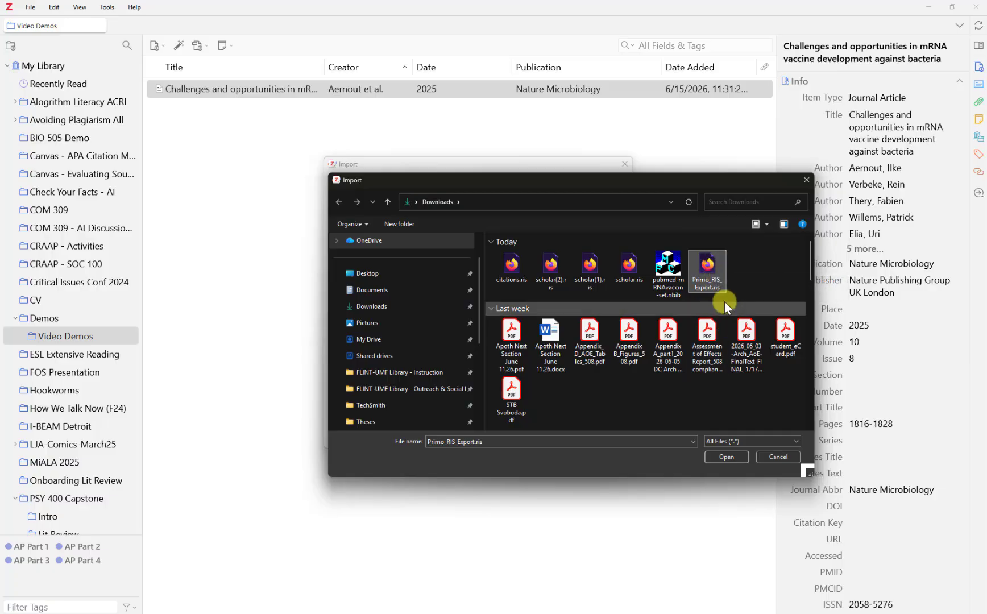
left_click(728, 457)
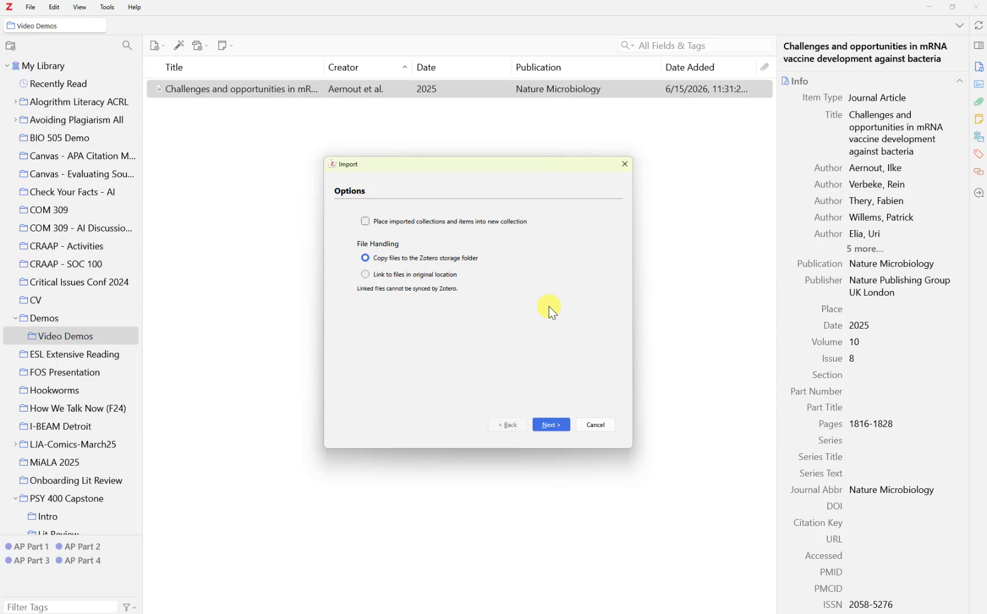
left_click(433, 222)
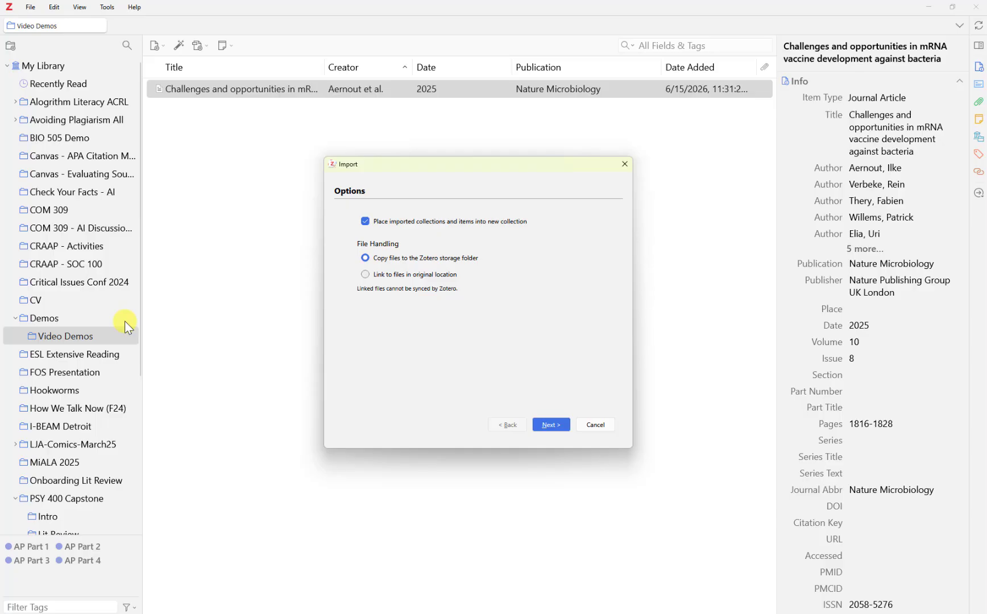
left_click(365, 224)
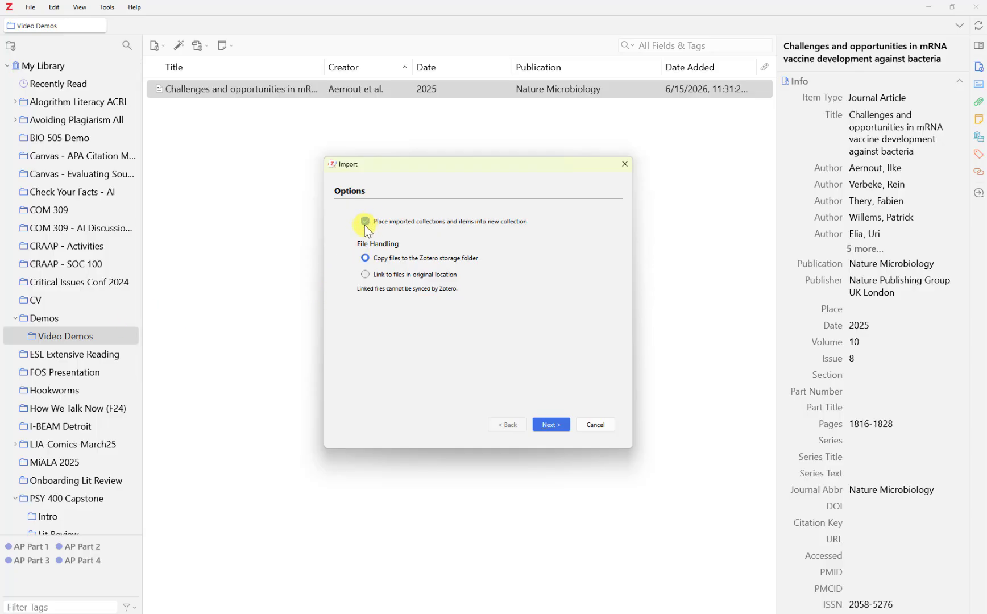